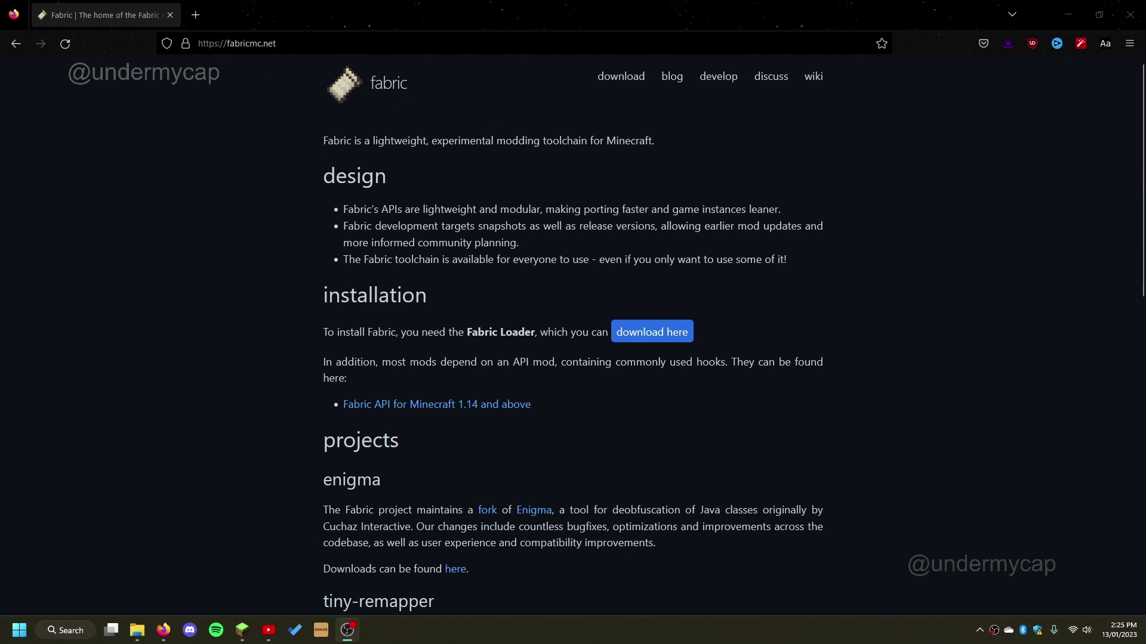
Load fabricmc.net in a new Firefox tab
left_click(196, 14)
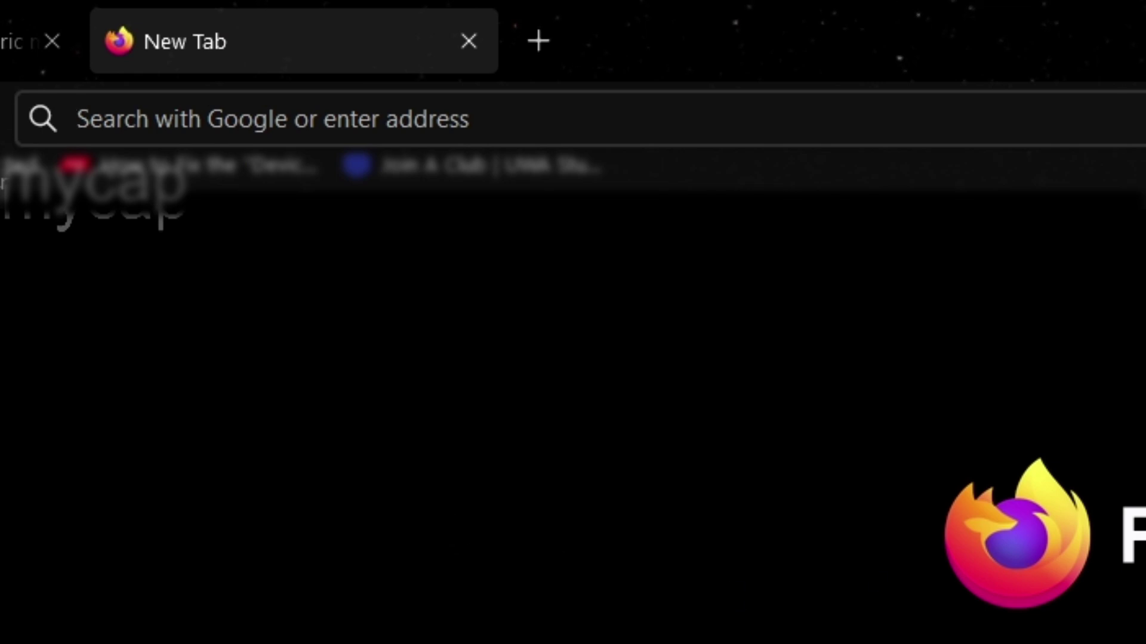
left_click(130, 116)
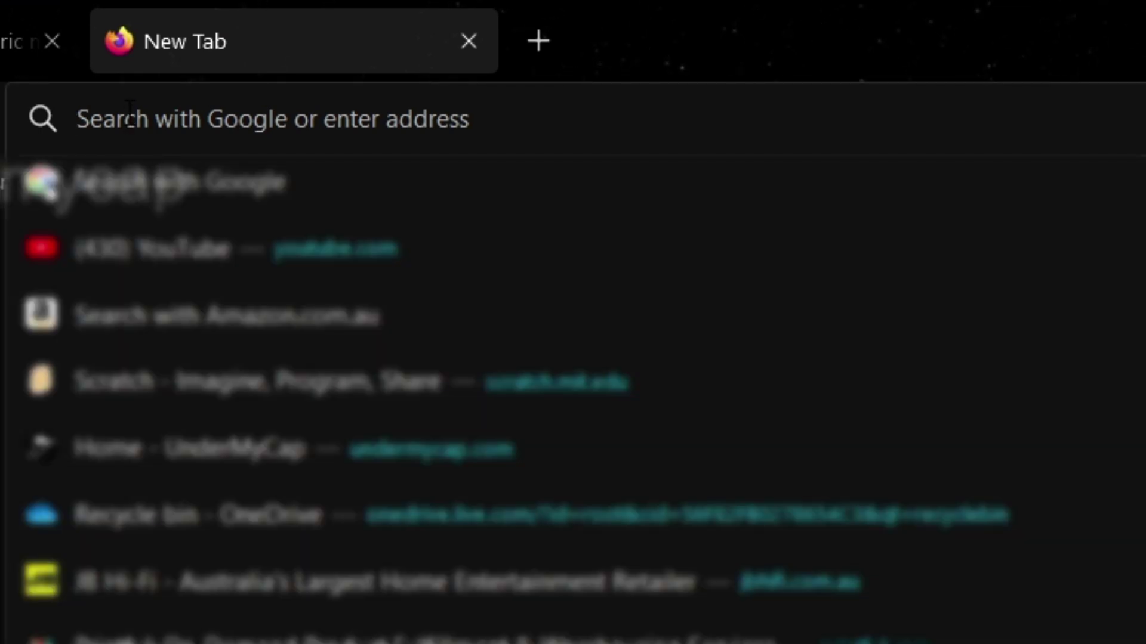
type("fabr")
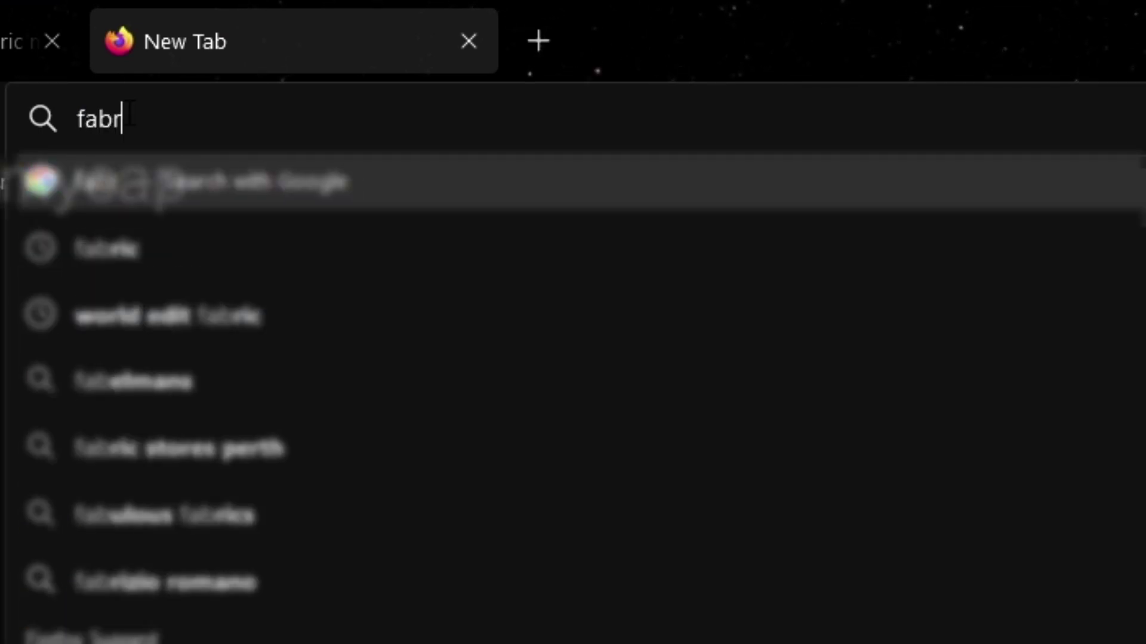
type("ic")
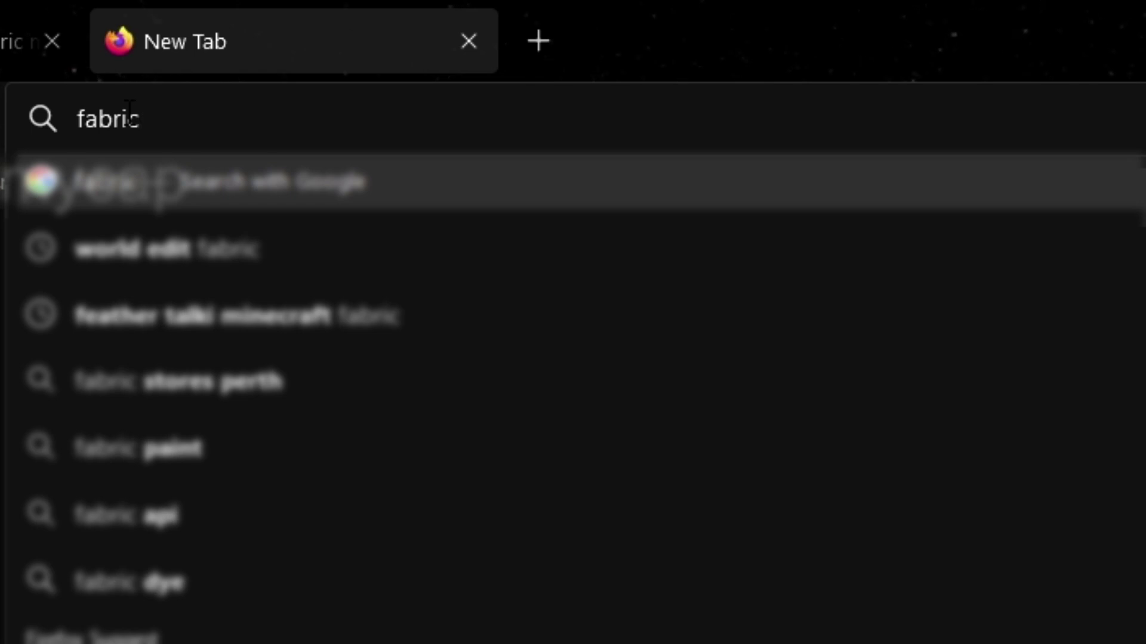
type("mc.")
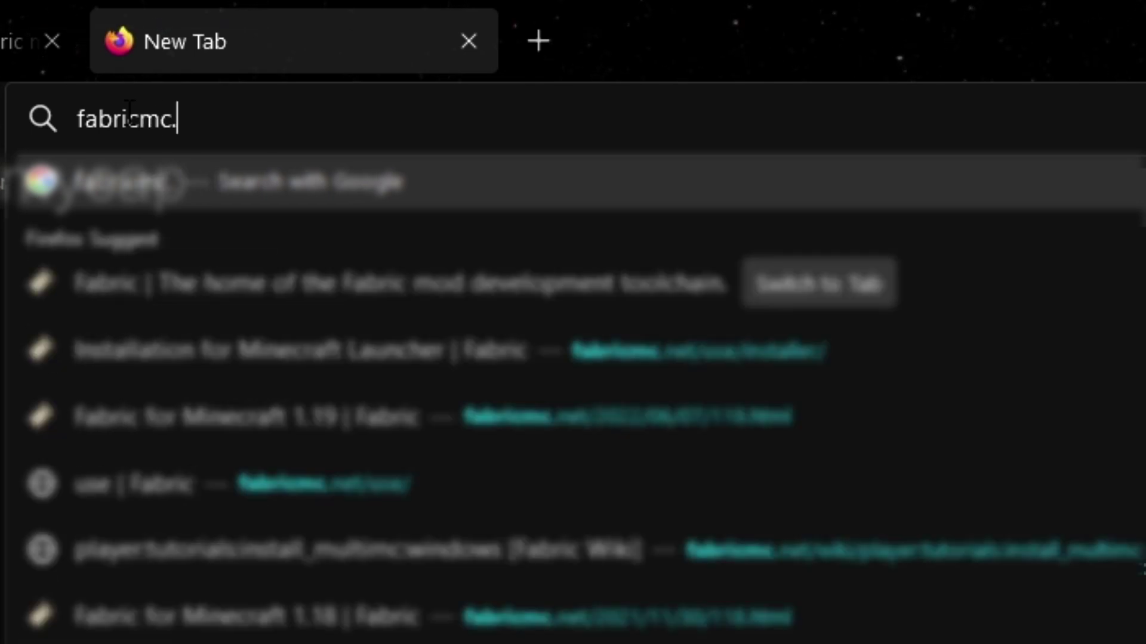
type("net")
key("Return")
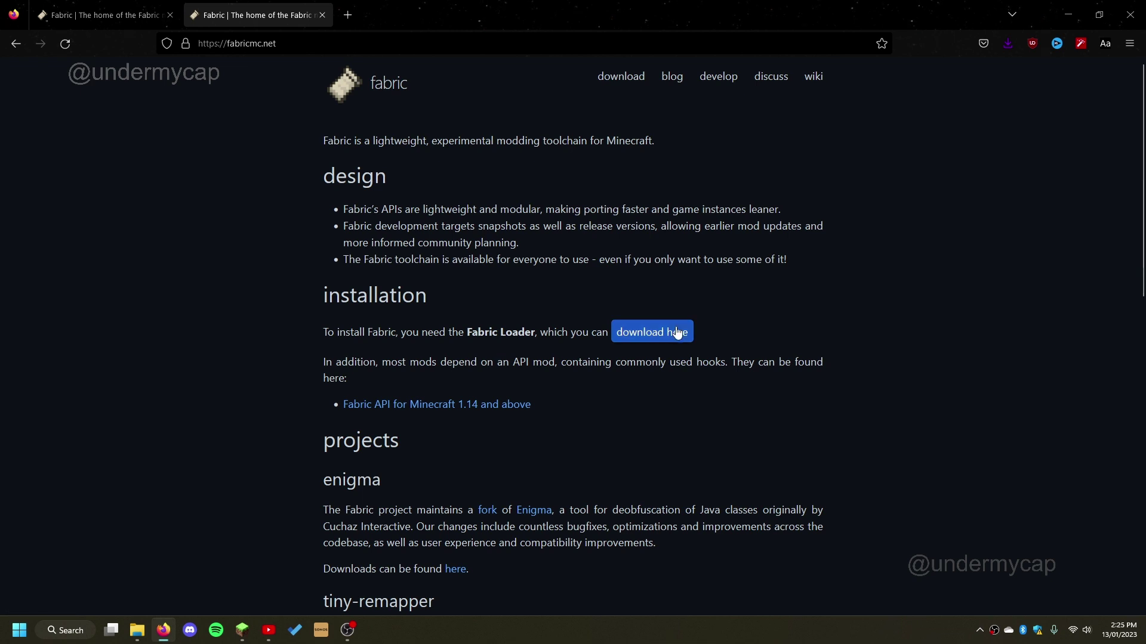
From the Fabric download page, get the Windows installer fabric-installer-0.11.1.exe
left_click(618, 81)
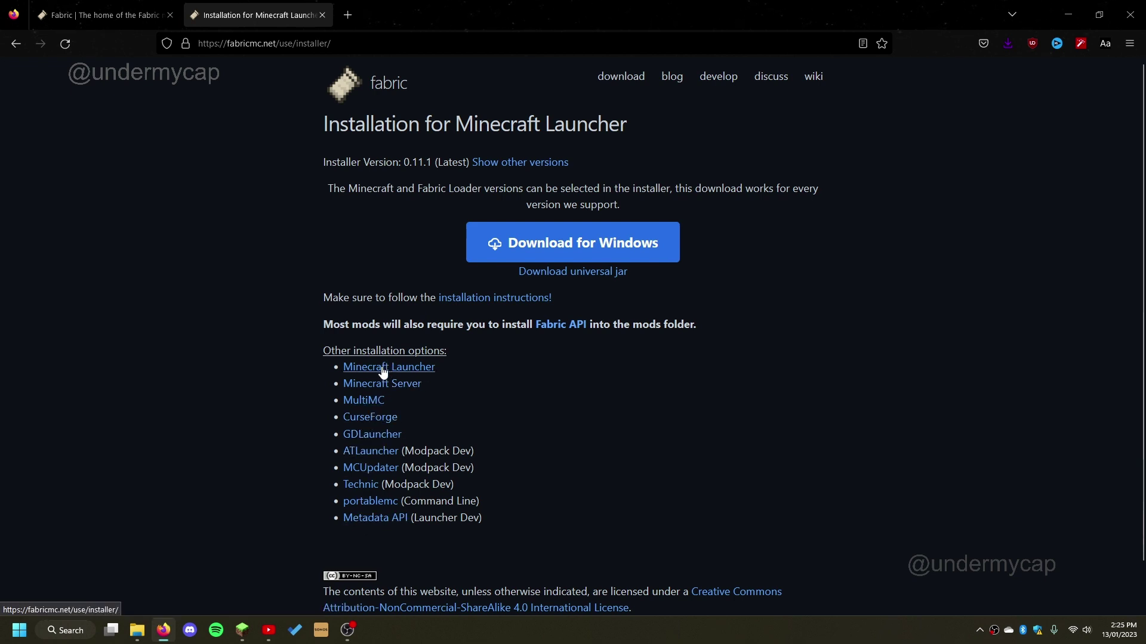
left_click(567, 245)
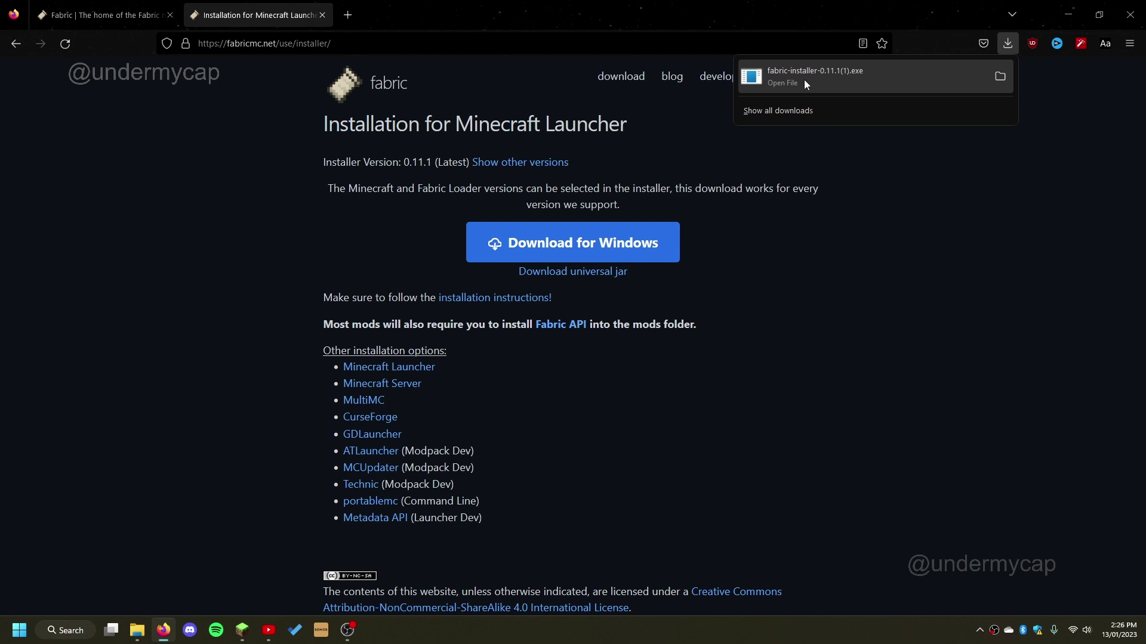
Launch the downloaded Fabric installer and confirm Minecraft version 1.19.3 stays selected
left_click(804, 80)
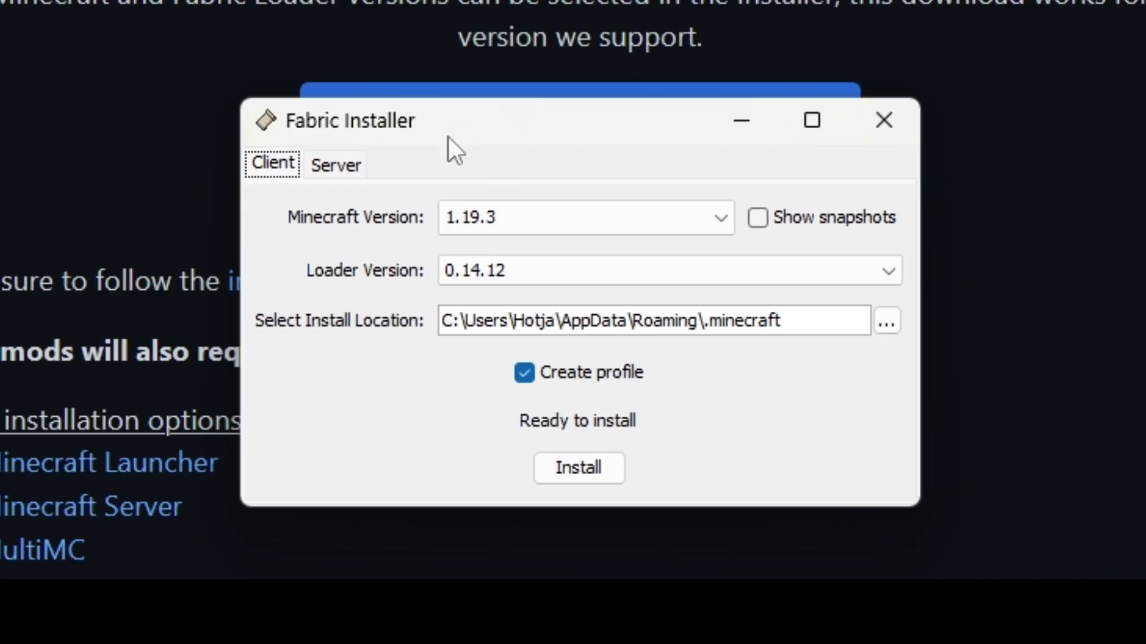
left_click_drag(449, 137, 447, 70)
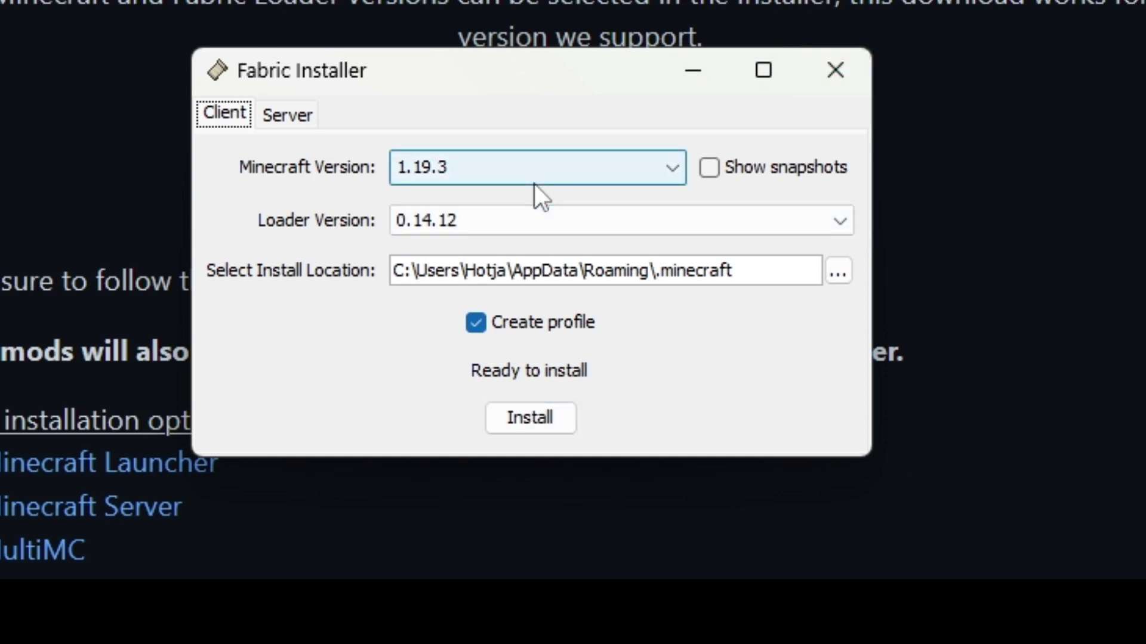
left_click(442, 167)
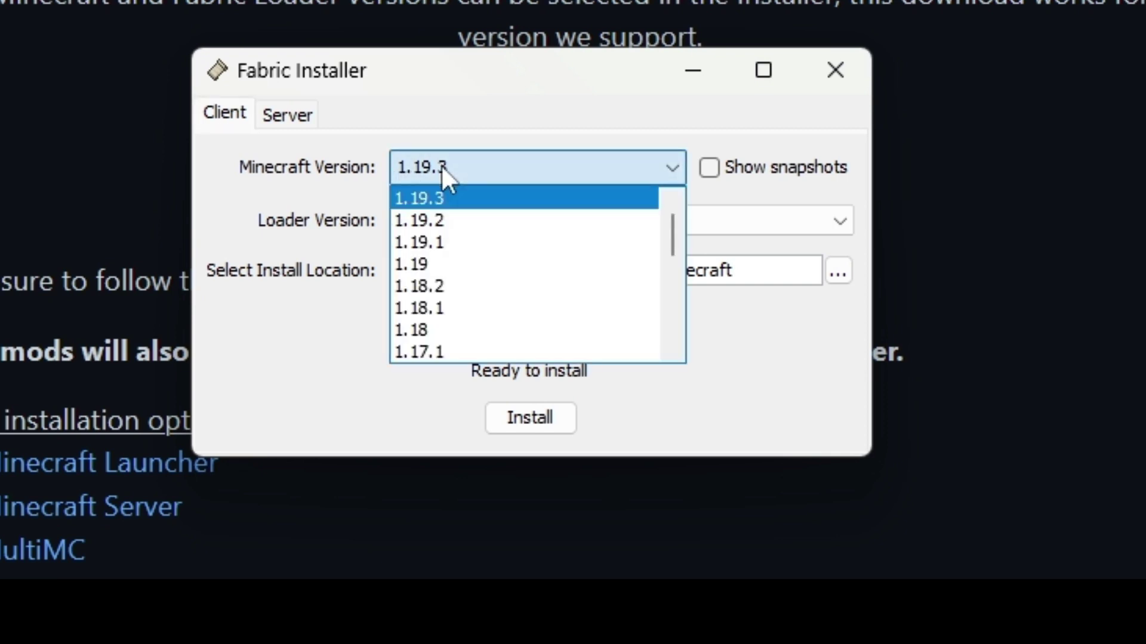
scroll(463, 275, "down", 4)
scroll(463, 278, "down", 1)
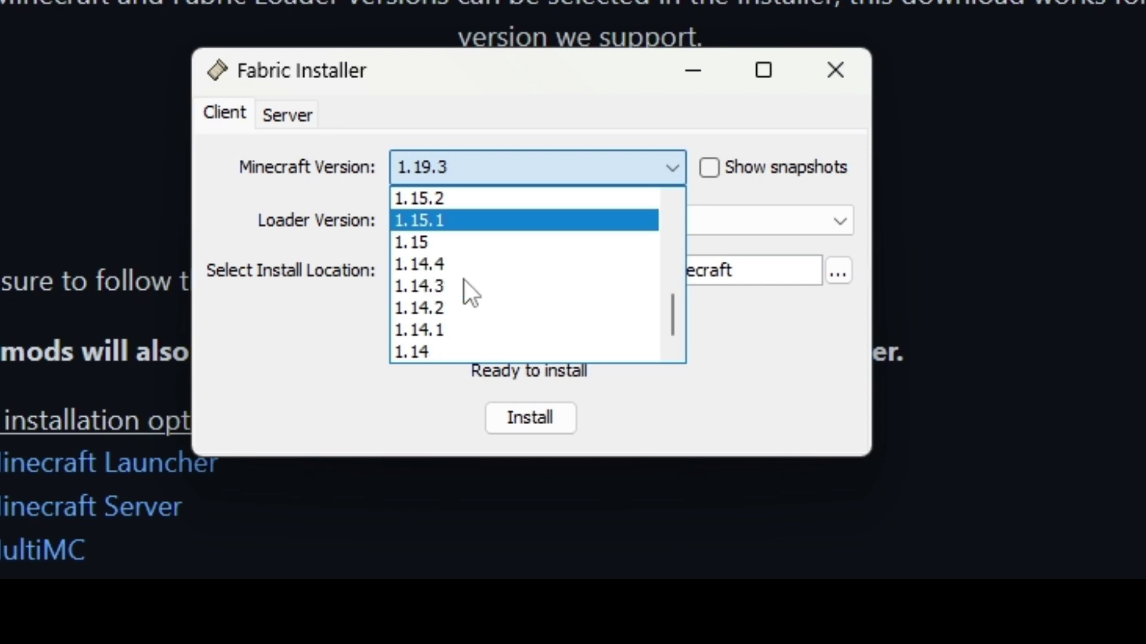
scroll(464, 279, "up", 5)
scroll(448, 262, "down", 5)
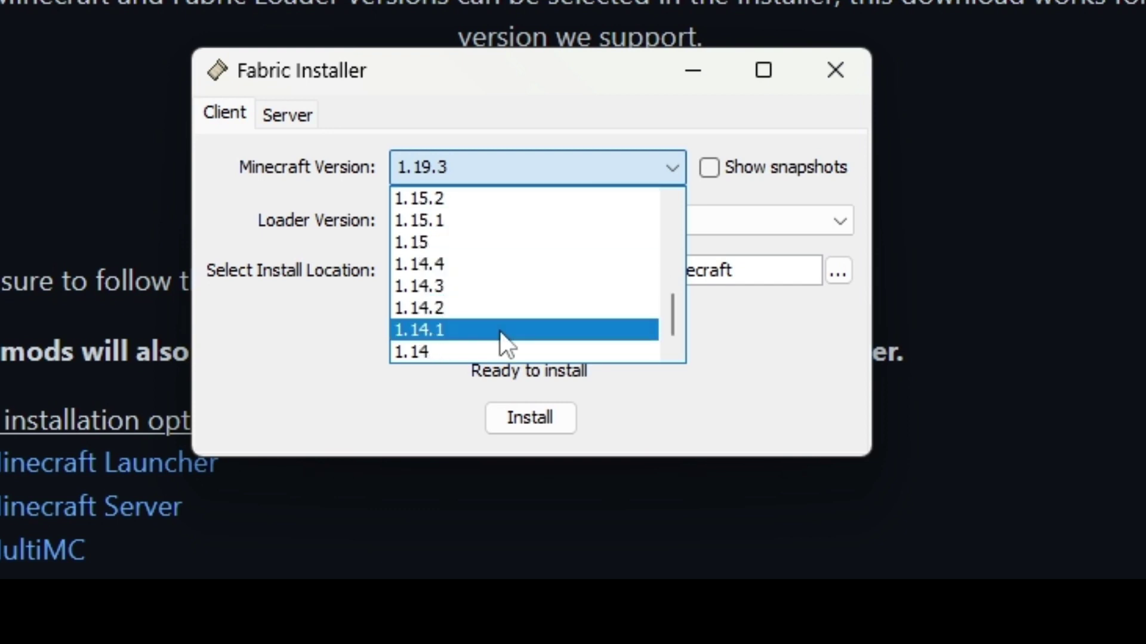
scroll(506, 315, "up", 5)
left_click(382, 210)
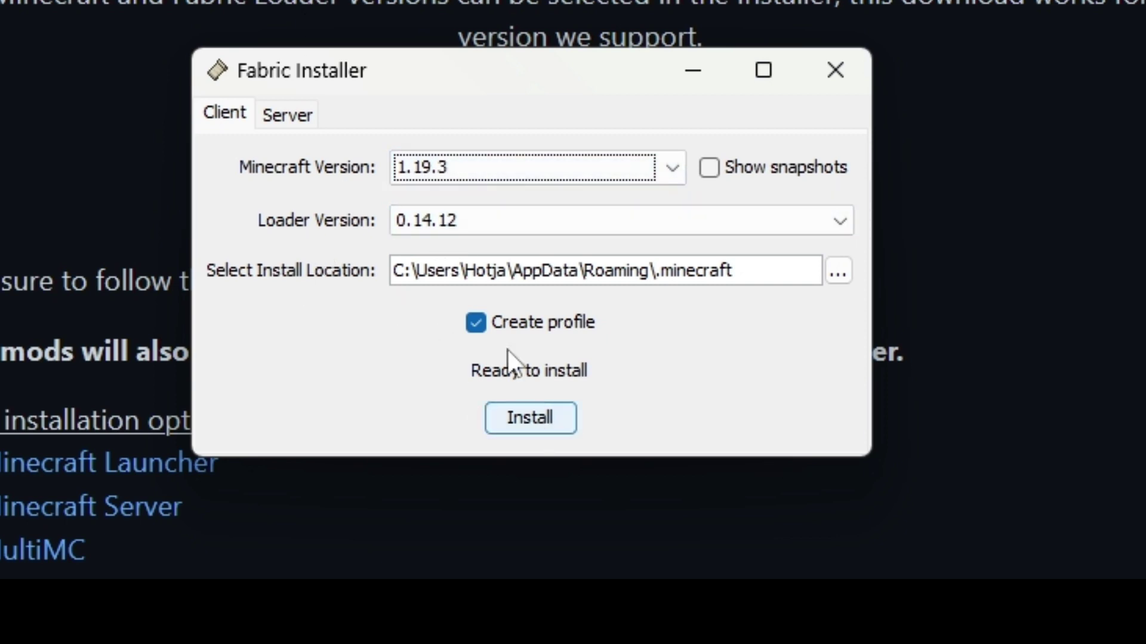
Install Fabric Loader 0.14.12 for 1.19.3 with a launcher profile, accepting the prompts
left_click(531, 420)
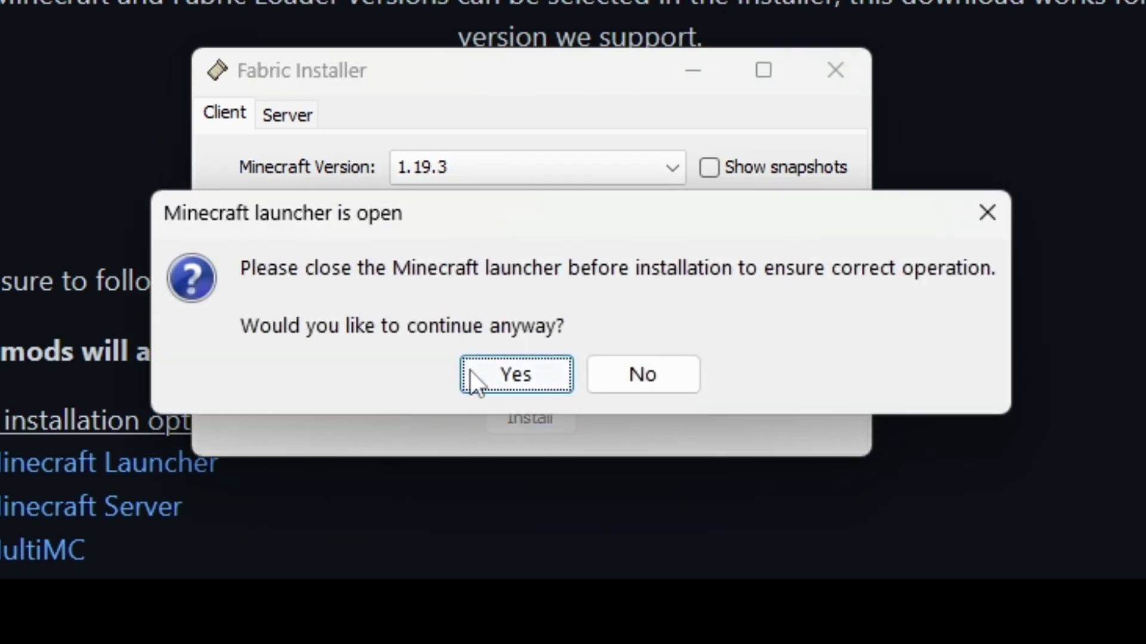
left_click(503, 376)
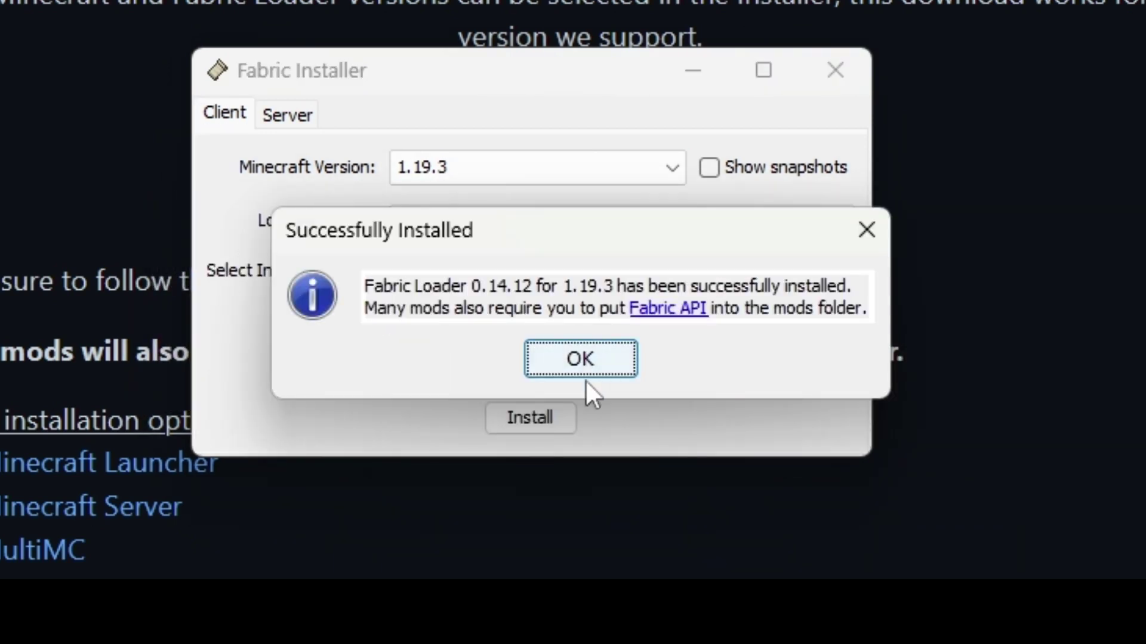
left_click(565, 359)
Confirm the fabric-loader-1.19.3 profile in Minecraft Launcher, then return to Firefox
left_click(250, 636)
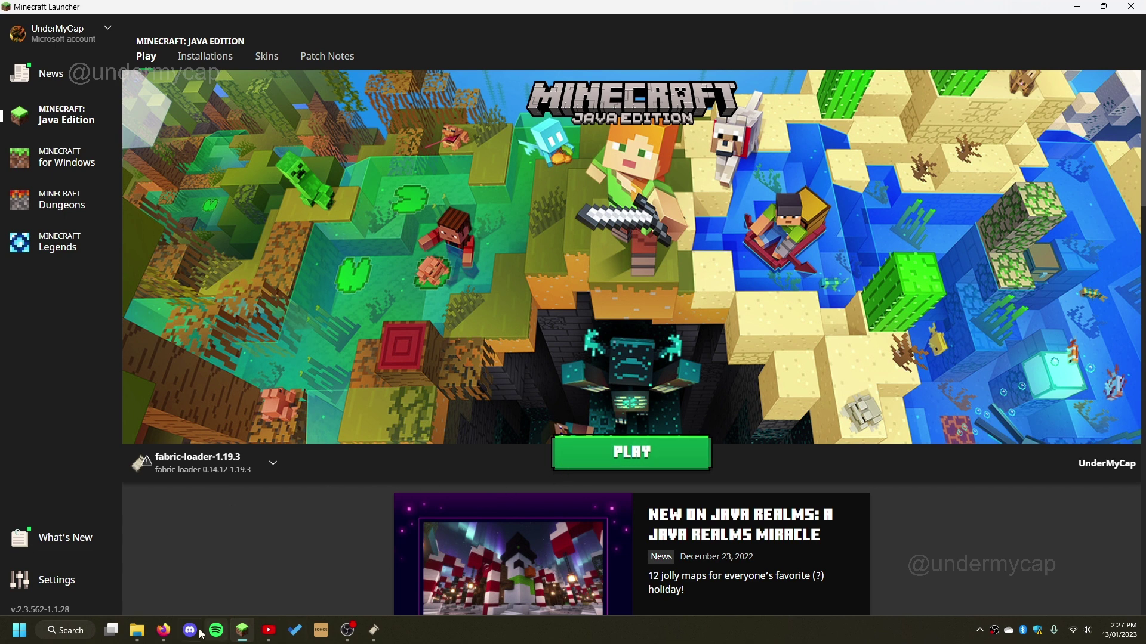
left_click(161, 639)
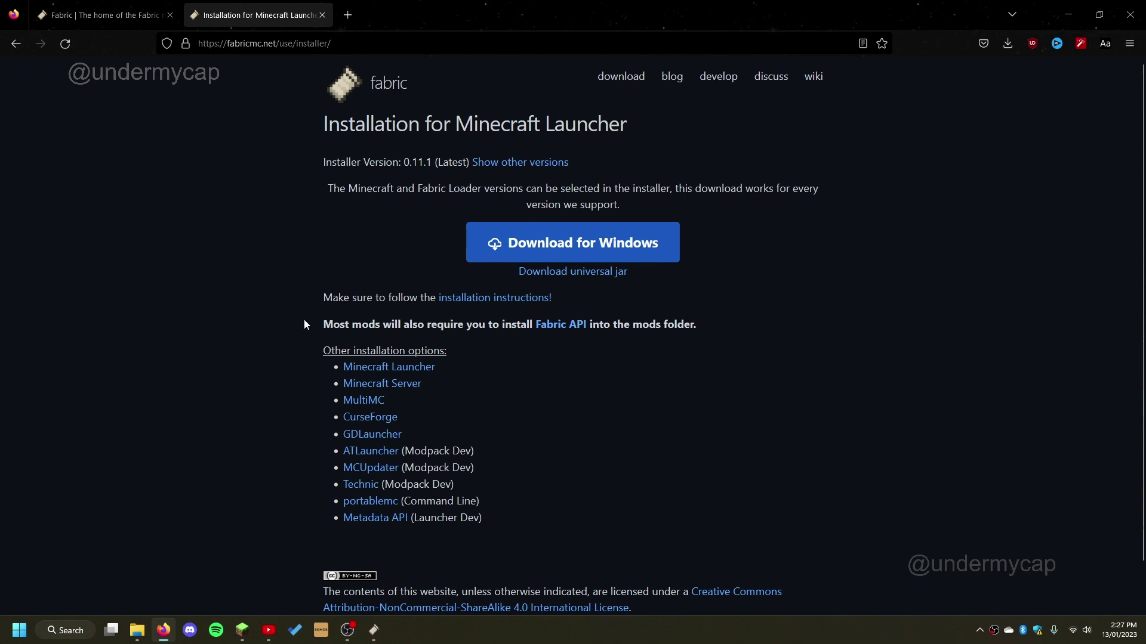
Follow the 'Most mods will also require Fabric API' link to CurseForge
left_click_drag(305, 322, 723, 332)
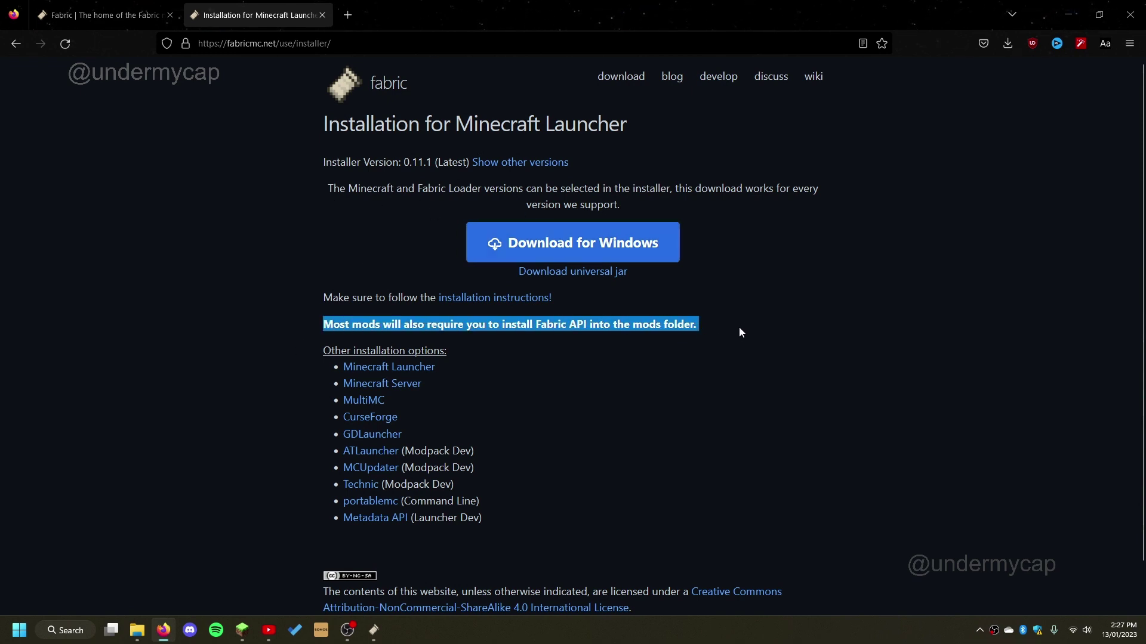
left_click(677, 371)
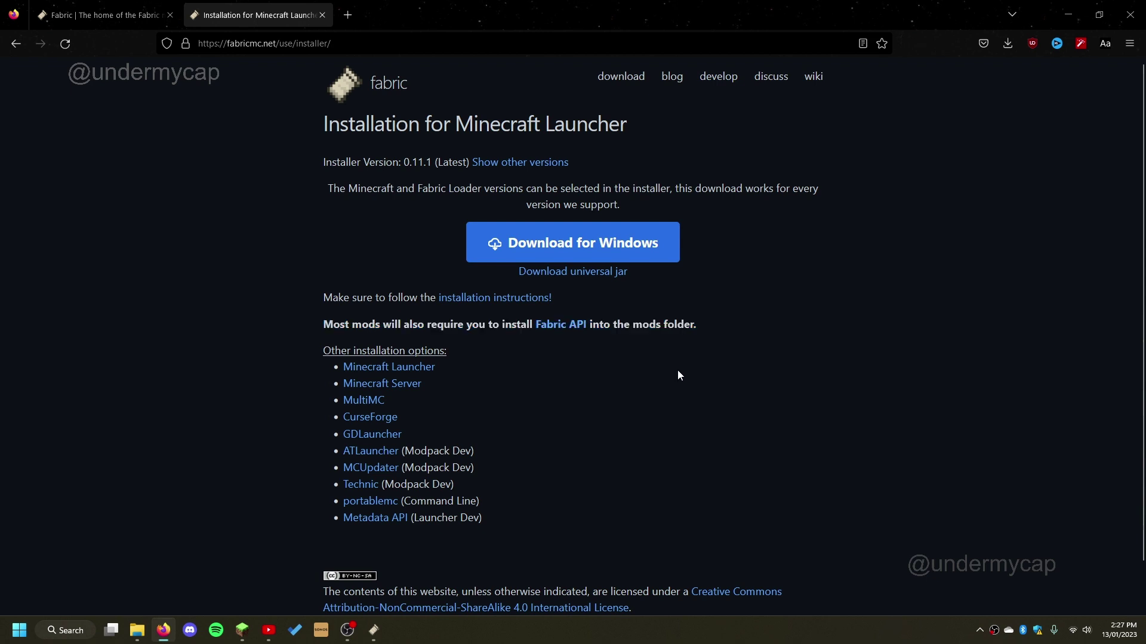
left_click(561, 327)
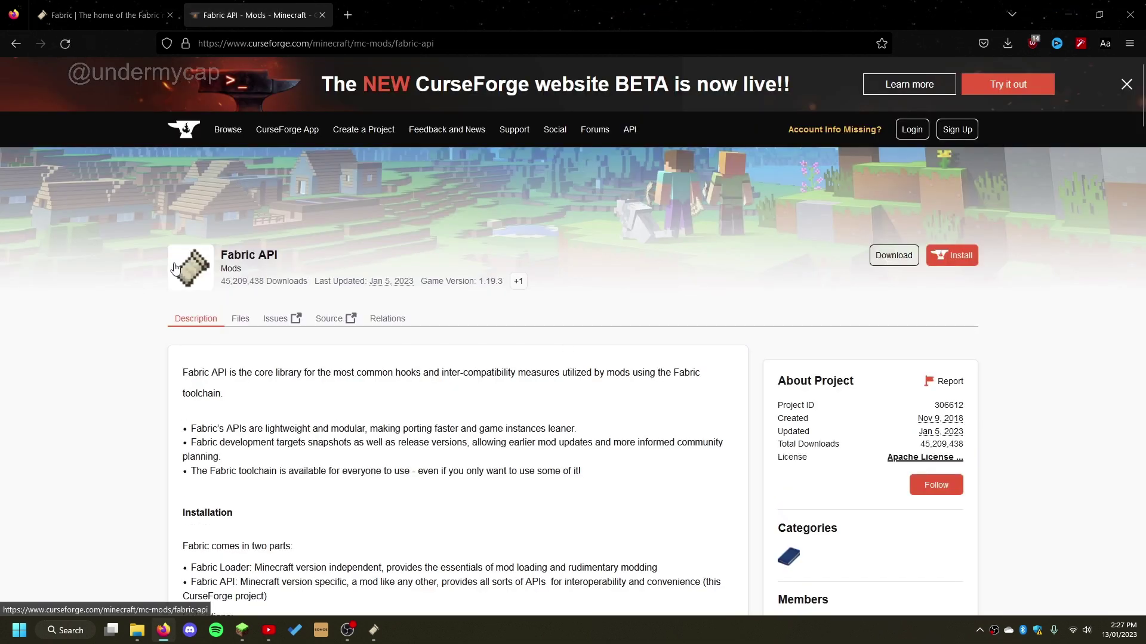
Download fabric-api-0.72.0+1.19.3.jar and take the browser out of full screen
left_click_drag(176, 267, 256, 272)
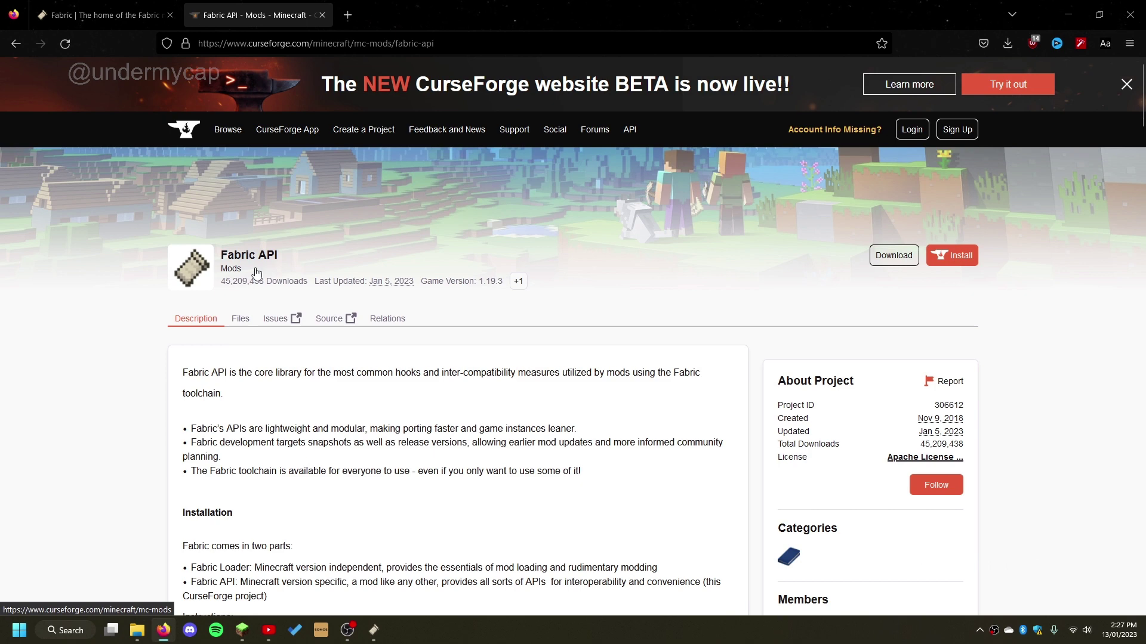
left_click(893, 262)
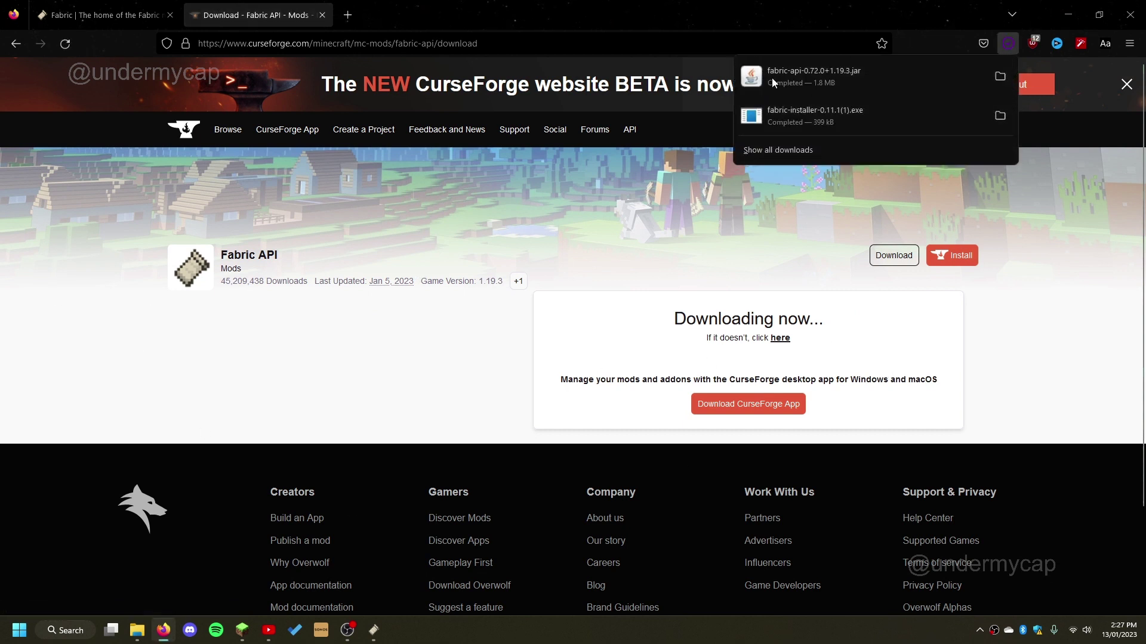
left_click_drag(825, 8, 378, 69)
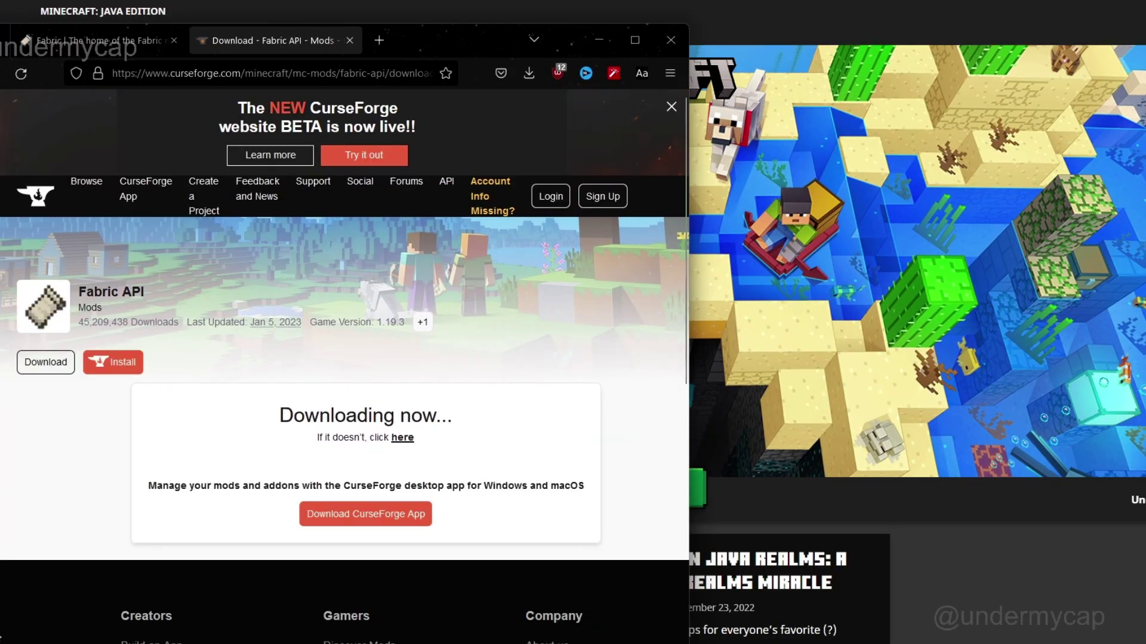
Show %appdata%\.minecraft in File Explorer beside Firefox and inspect its full path
left_click_drag(435, 41, 595, 31)
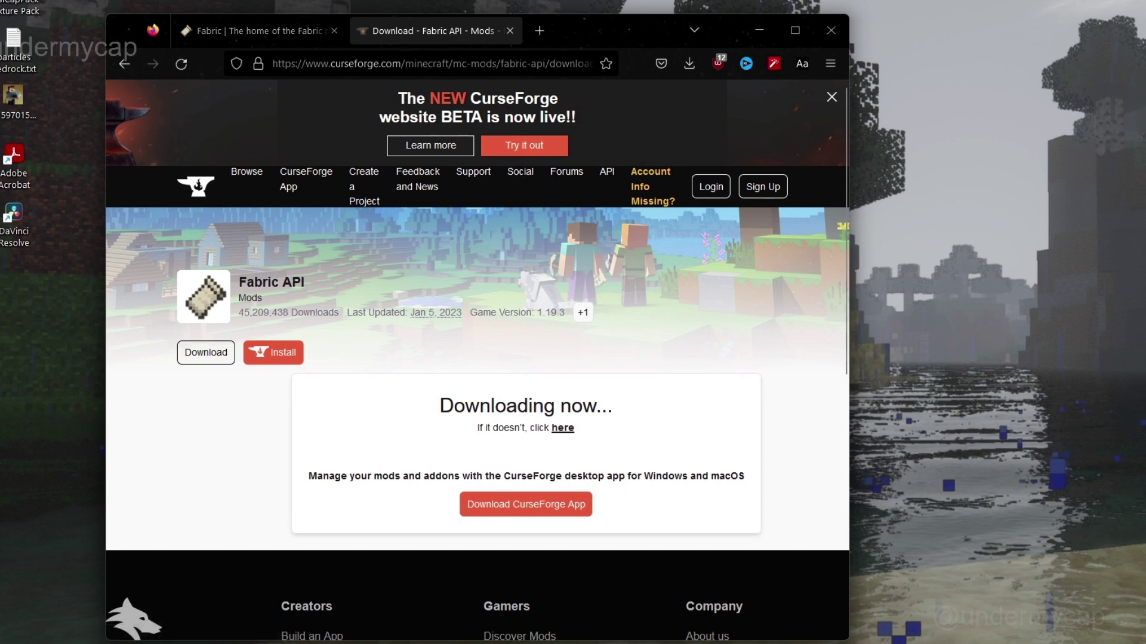
key("alt+Tab")
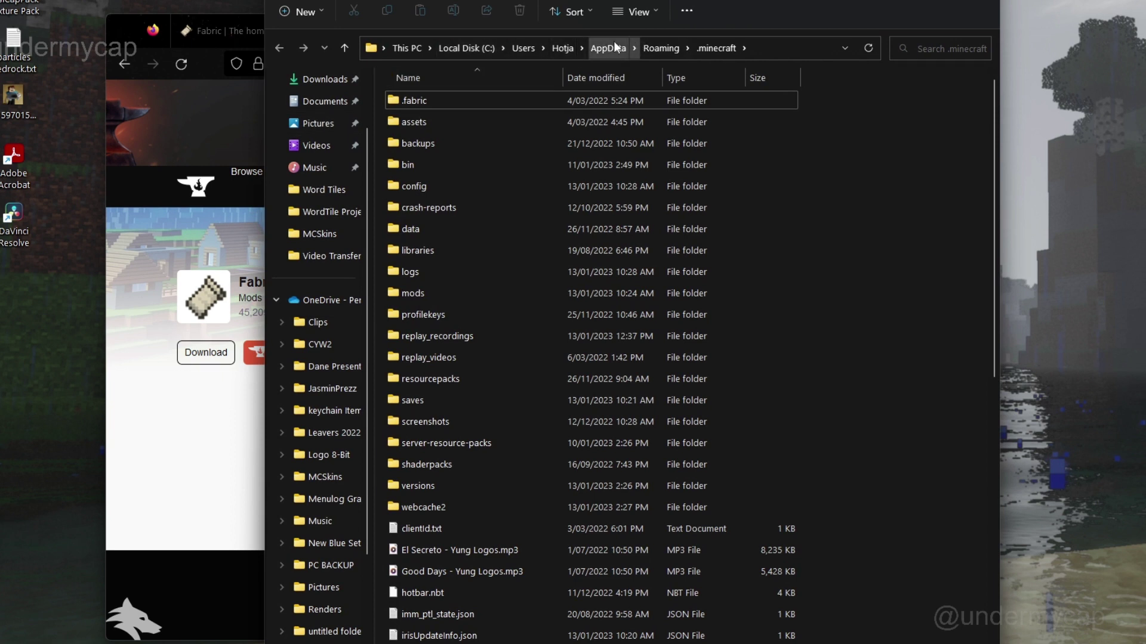
left_click(779, 49)
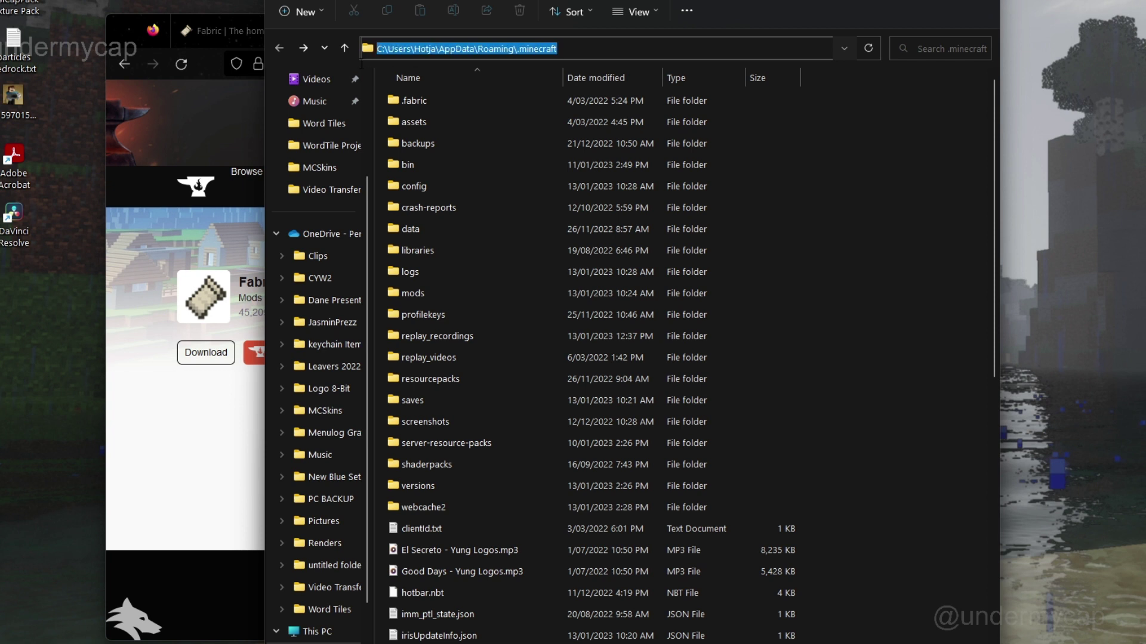
double_click(429, 48)
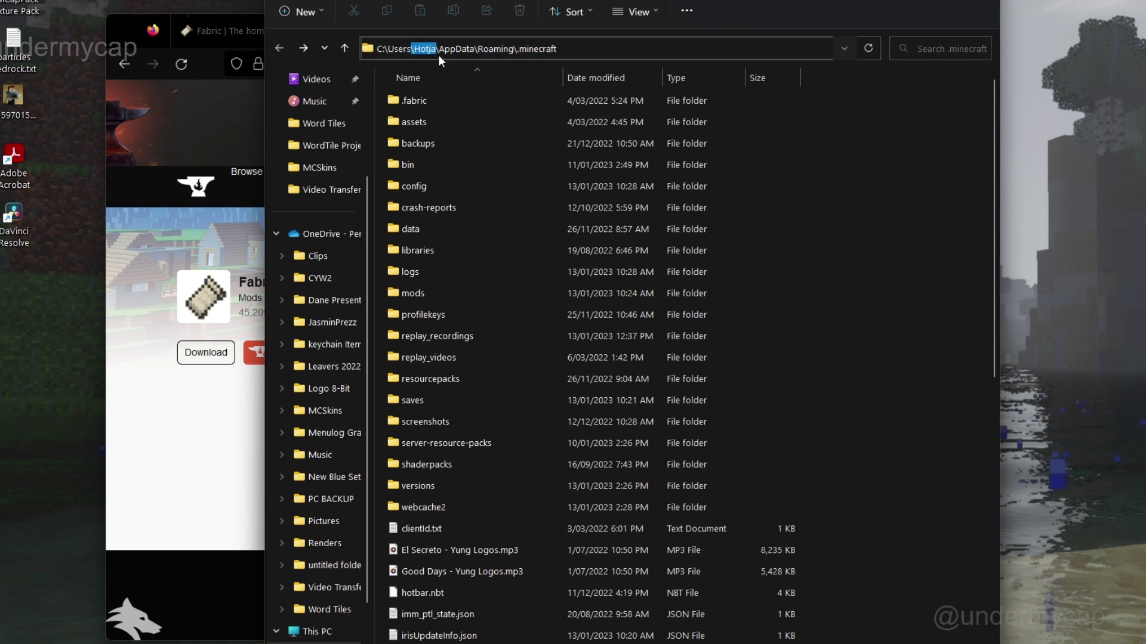
key("ctrl+a")
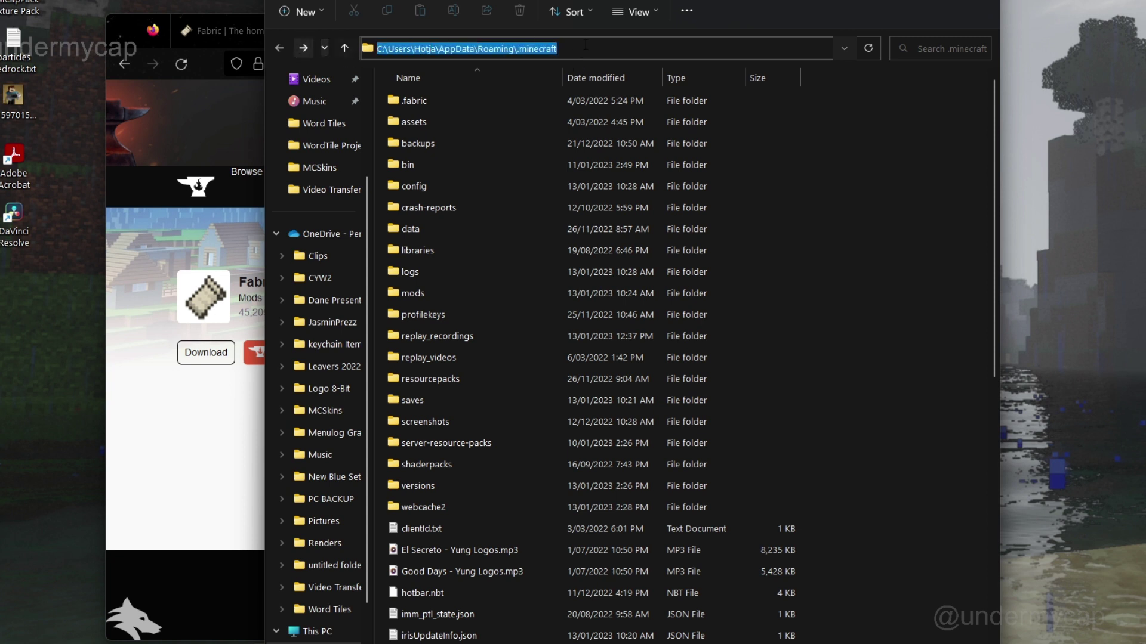
left_click(585, 44)
left_click(524, 115)
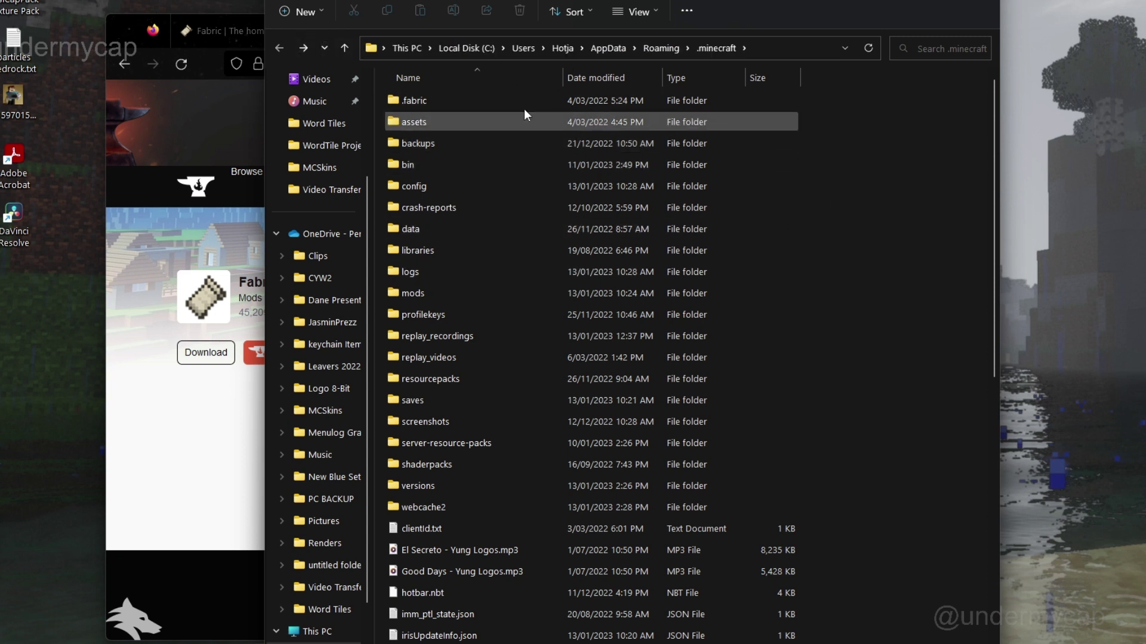
left_click(420, 101)
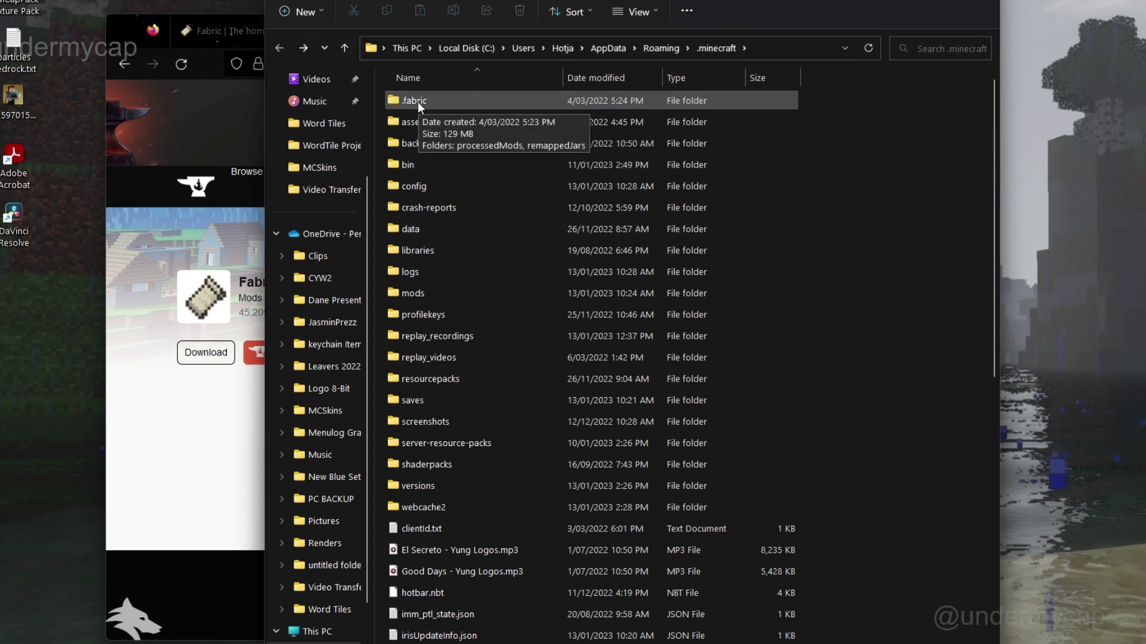
Open the mods folder and review its version subfolders and eight existing .jar files
double_click(416, 293)
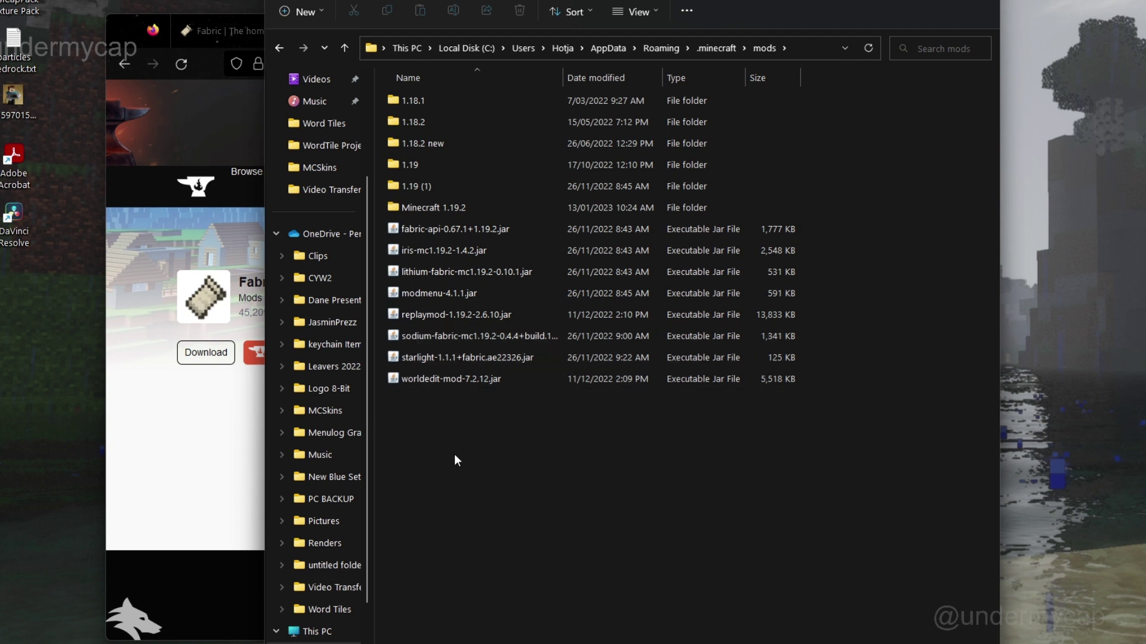
left_click_drag(531, 495, 427, 228)
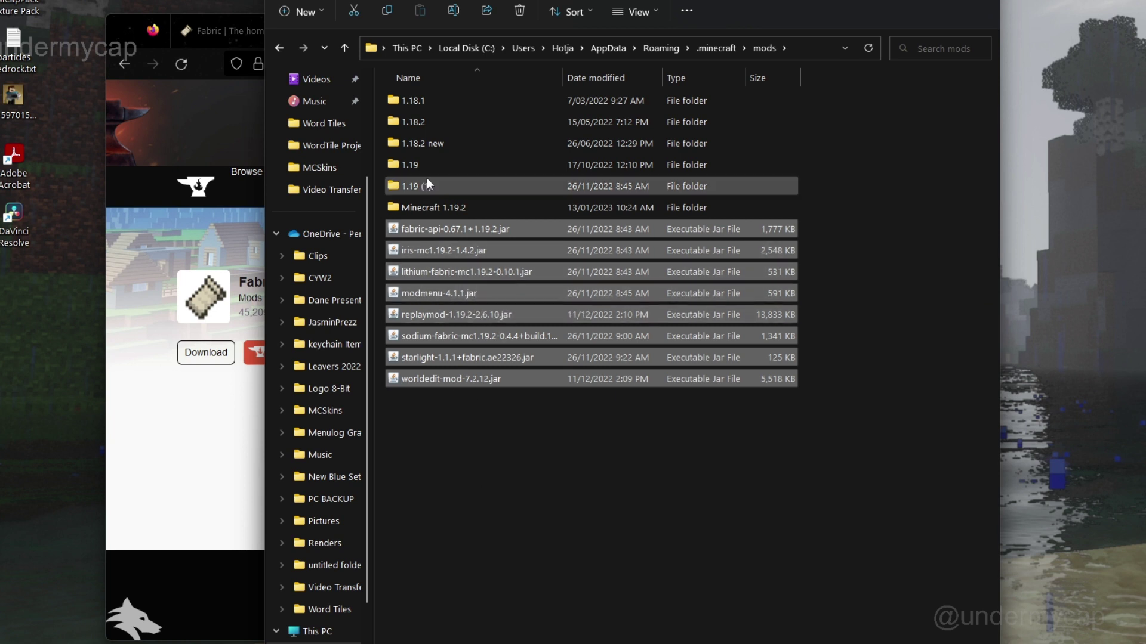
left_click(498, 461)
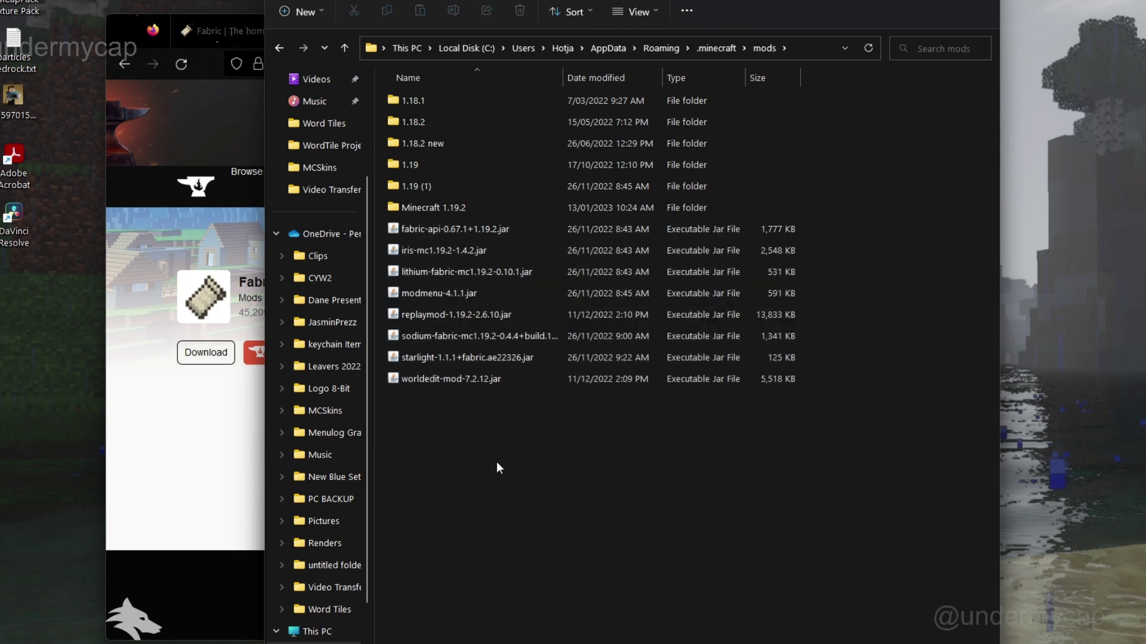